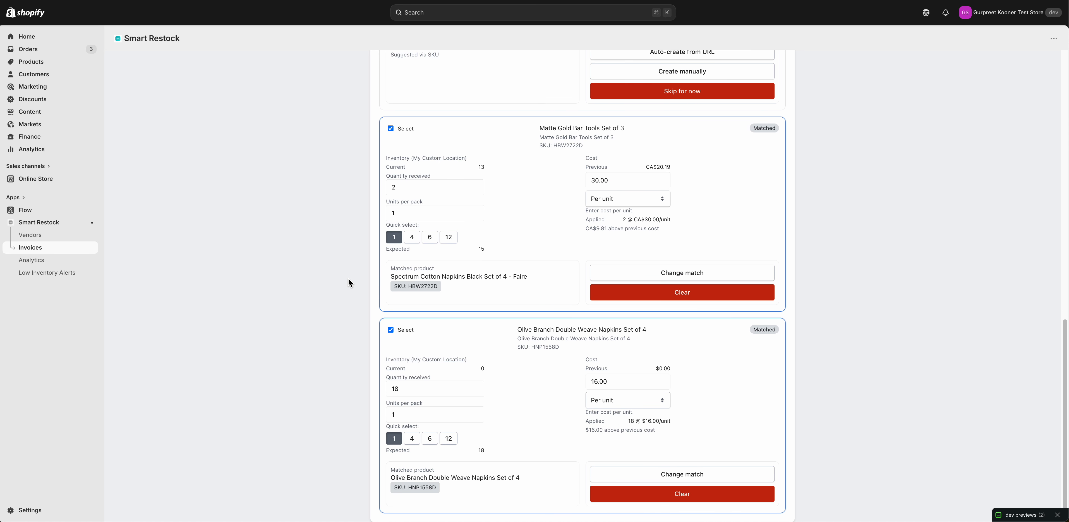
Match the Spectrum Cotton Napkins Black Set of 4 line to the suggested product Spectrum Cotton Napkins Black • 1800500
{"action": "scroll", "coordinate": [364, 285], "scroll_direction": "up", "scroll_amount": 6}
{"action": "scroll", "coordinate": [362, 280], "scroll_direction": "up", "scroll_amount": 2}
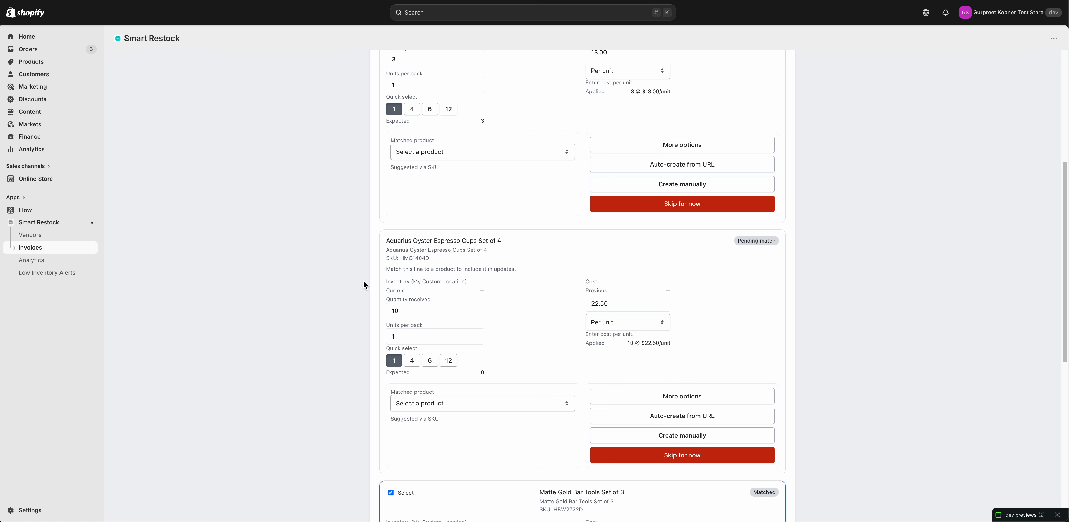
{"action": "scroll", "coordinate": [437, 218], "scroll_direction": "up", "scroll_amount": 1}
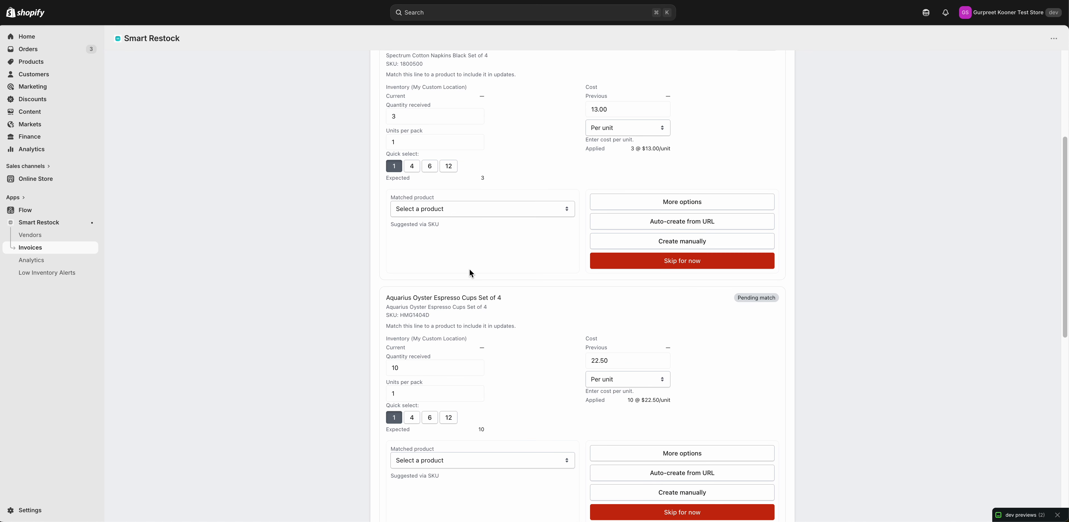
{"action": "scroll", "coordinate": [470, 270], "scroll_direction": "up", "scroll_amount": 1}
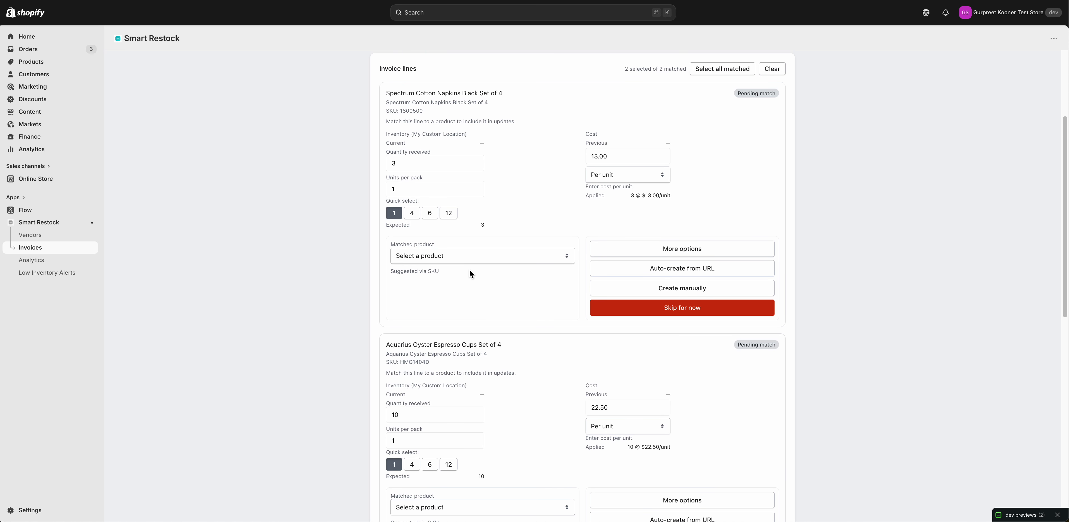
{"action": "left_click", "coordinate": [427, 255]}
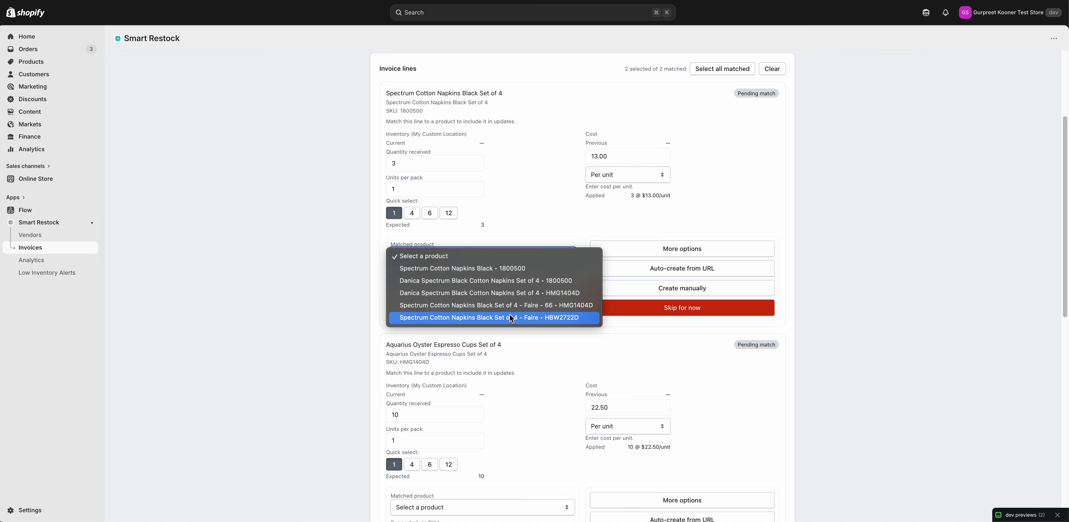
{"action": "left_click", "coordinate": [513, 270]}
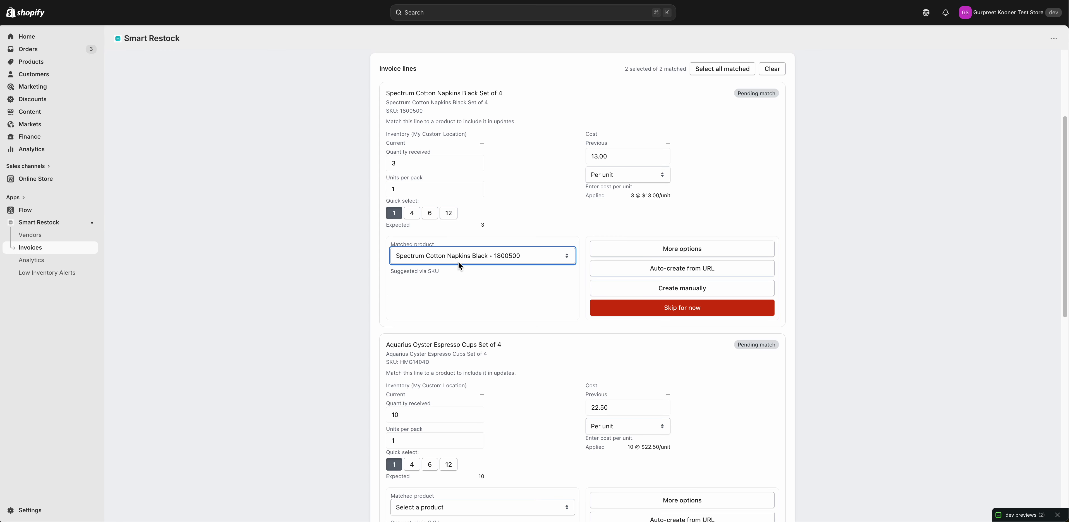
{"action": "left_click", "coordinate": [476, 291]}
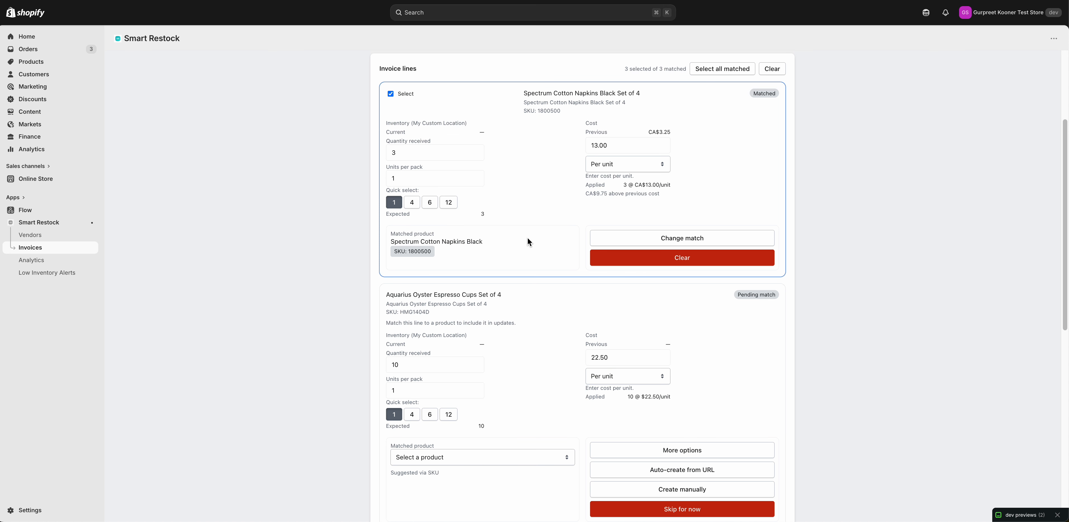
Replace the Spectrum Cotton Napkins line's match with the $10.00 Snowboard Vendor Digital Gift Card, found by searching products for "snowboard"
{"action": "scroll", "coordinate": [539, 241], "scroll_direction": "up", "scroll_amount": 2}
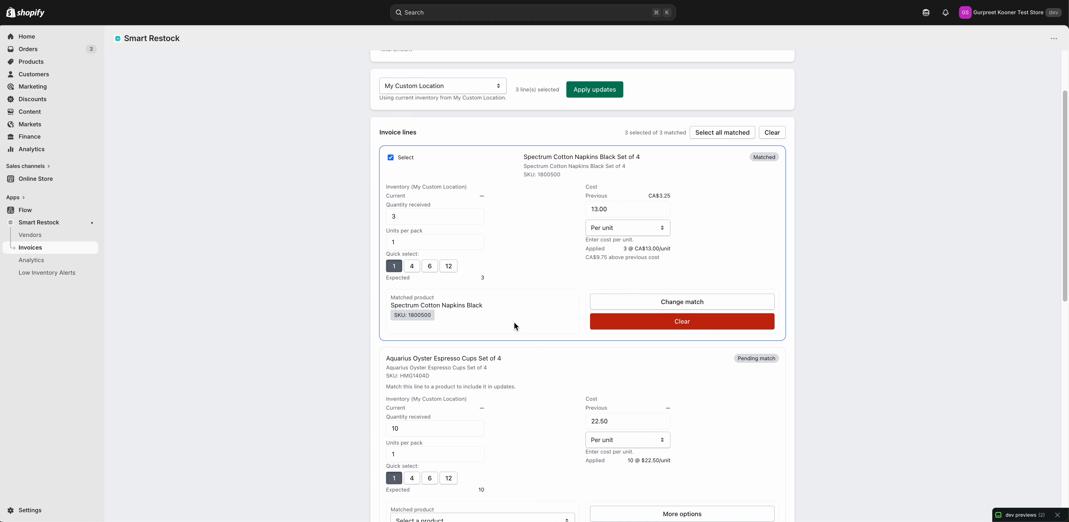
{"action": "left_click", "coordinate": [600, 321]}
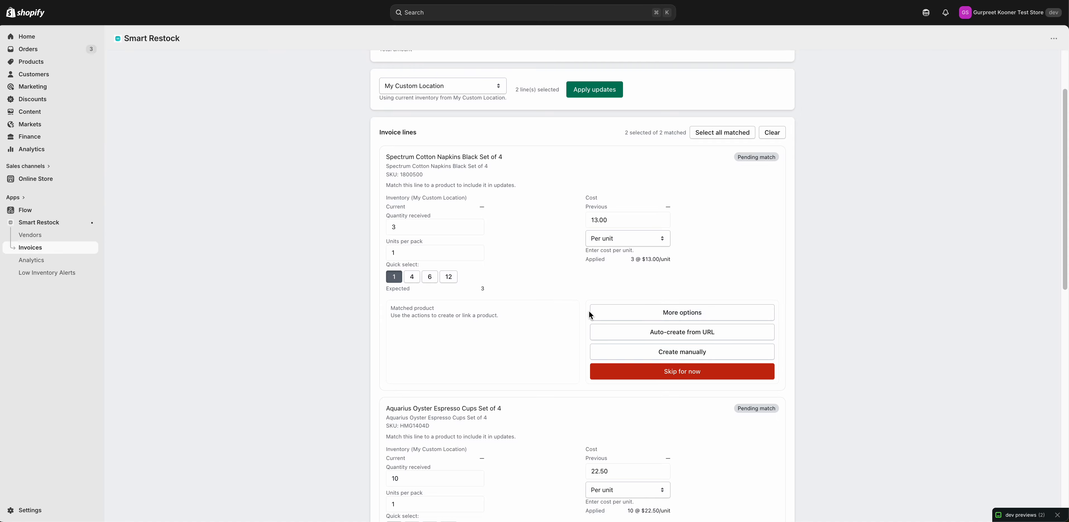
{"action": "left_click", "coordinate": [682, 313]}
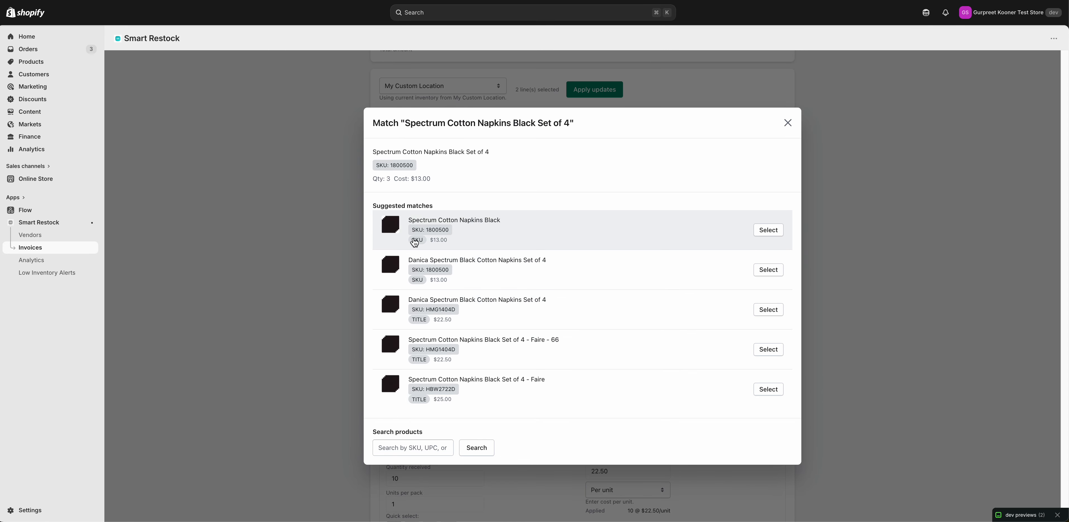
{"action": "left_click", "coordinate": [427, 443]}
{"action": "type", "text": "snowboard"}
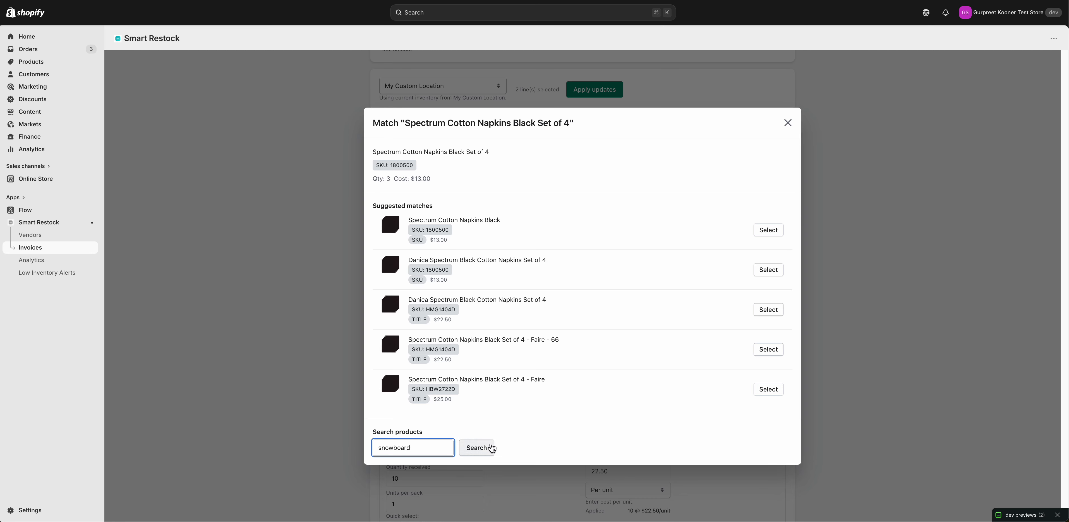
{"action": "left_click", "coordinate": [482, 447]}
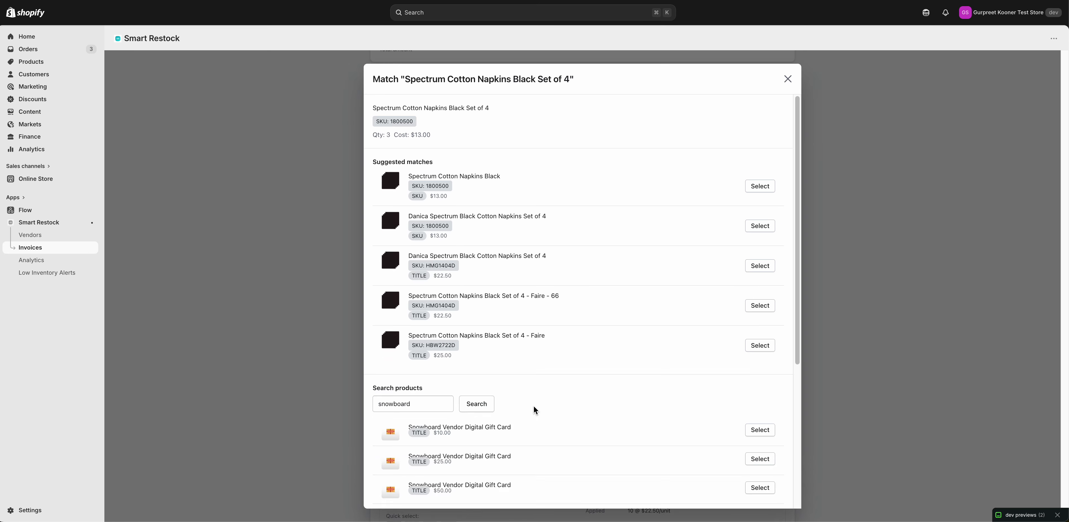
{"action": "scroll", "coordinate": [573, 403], "scroll_direction": "down", "scroll_amount": 5}
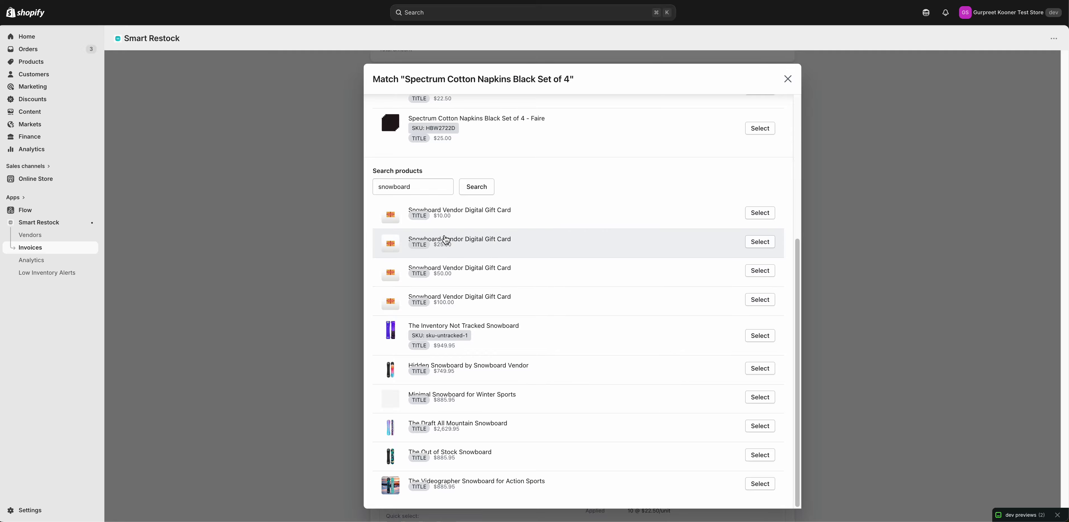
{"action": "left_click", "coordinate": [768, 216]}
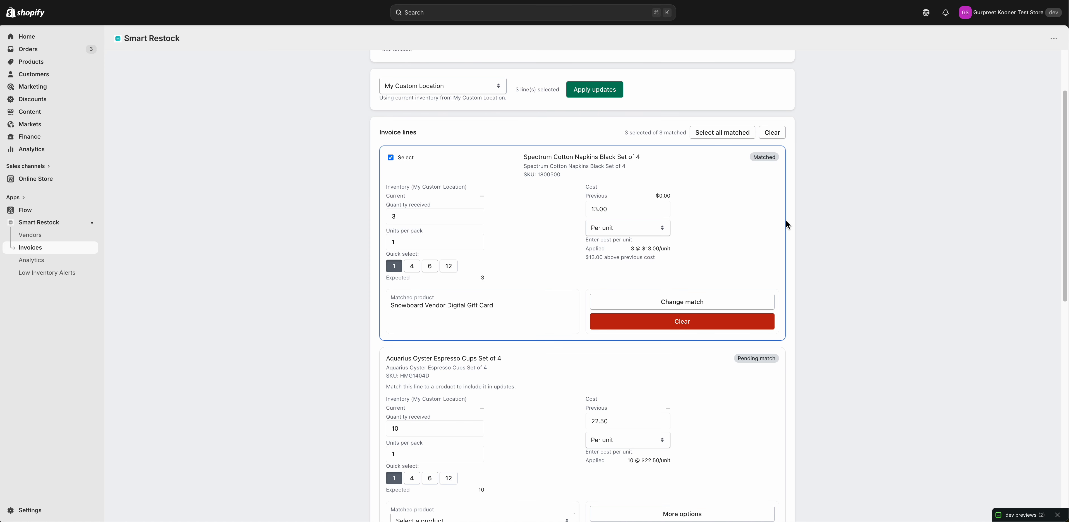
Clear the Snowboard Vendor Digital Gift Card match from the Spectrum Cotton Napkins Black Set of 4 line
{"action": "triple_click", "coordinate": [431, 305]}
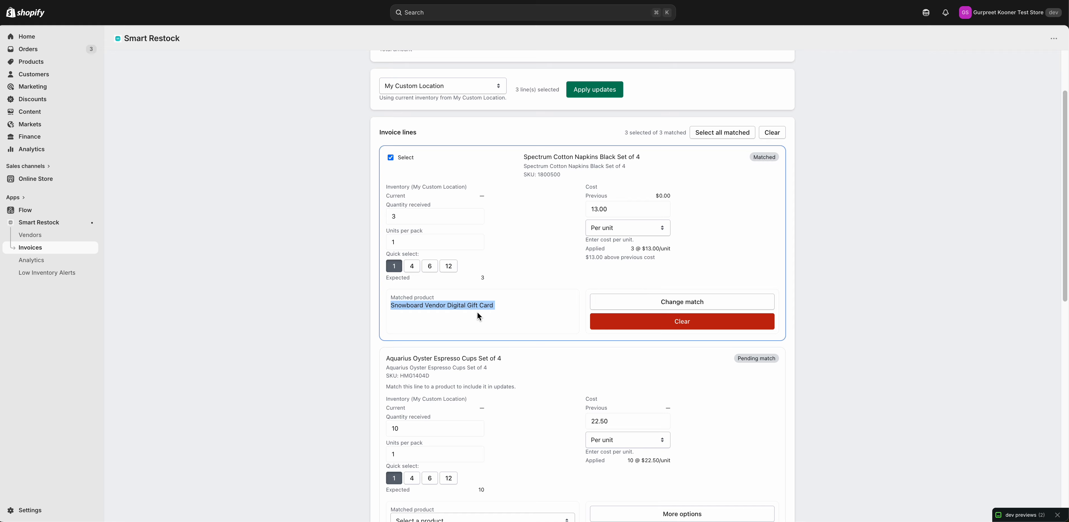
{"action": "left_click", "coordinate": [698, 321]}
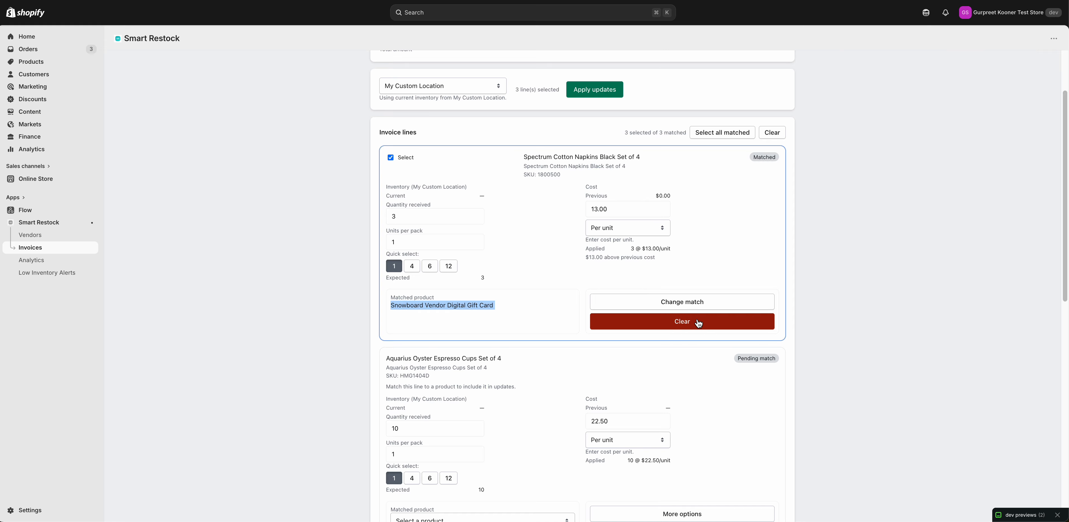
{"action": "left_click", "coordinate": [698, 322]}
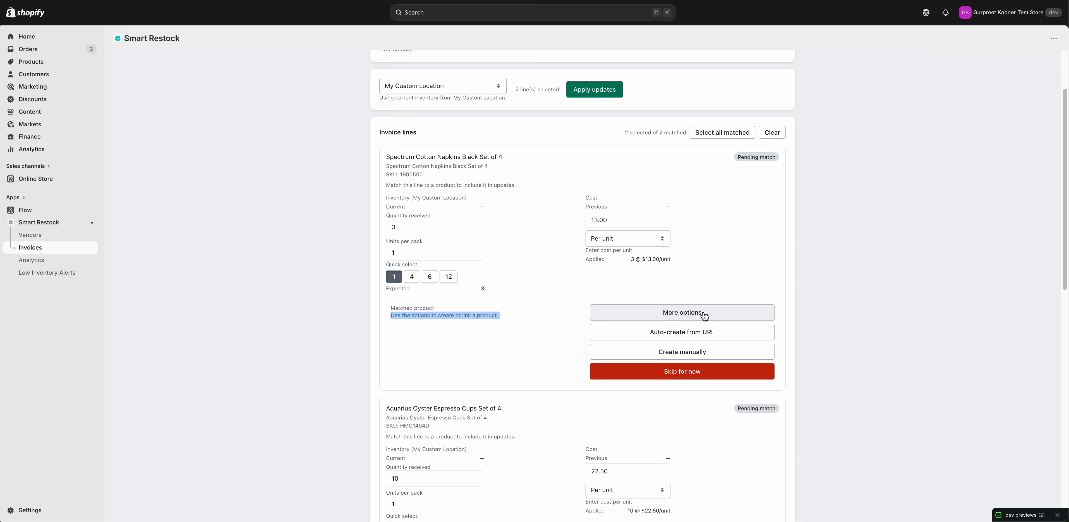
{"action": "left_click", "coordinate": [536, 325]}
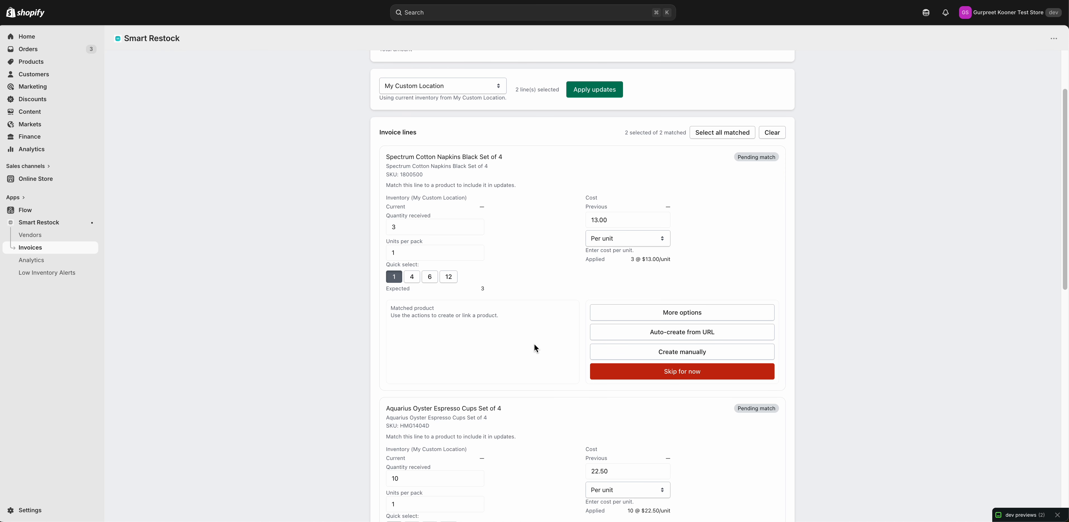
Review the suggested products for the Aquarius Oyster Espresso Cups Set of 4 line without choosing one
{"action": "scroll", "coordinate": [534, 344], "scroll_direction": "down", "scroll_amount": 4}
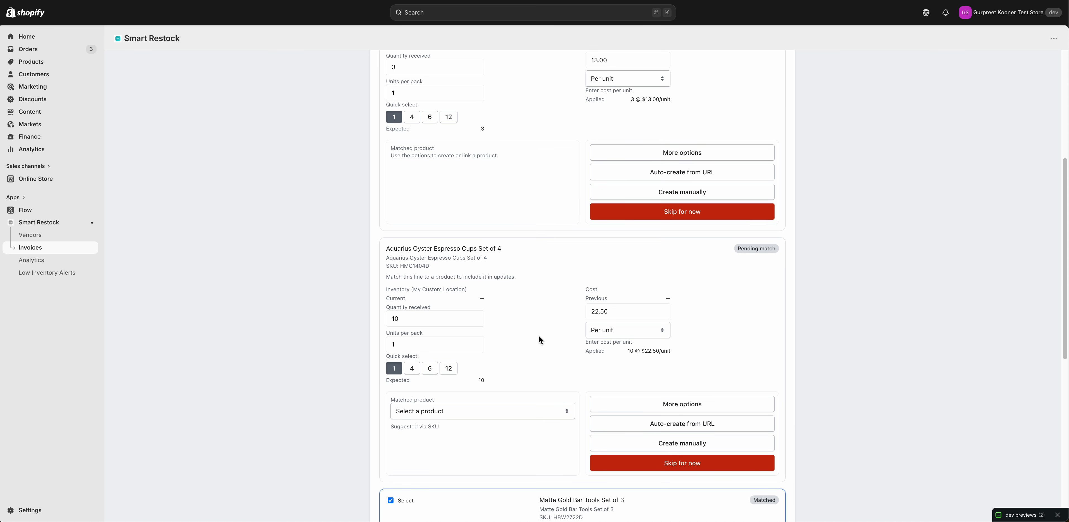
{"action": "scroll", "coordinate": [539, 336], "scroll_direction": "down", "scroll_amount": 2}
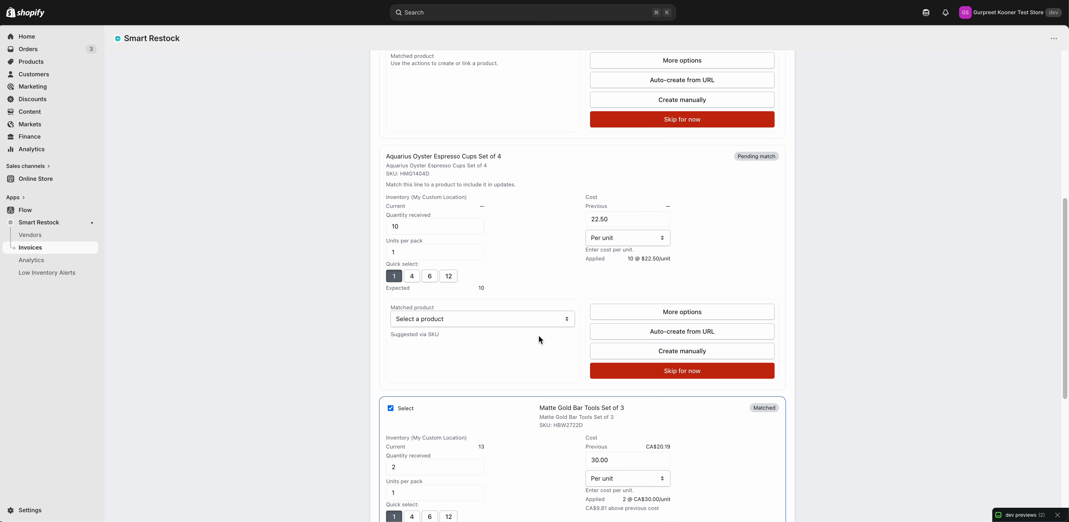
{"action": "left_click", "coordinate": [504, 322]}
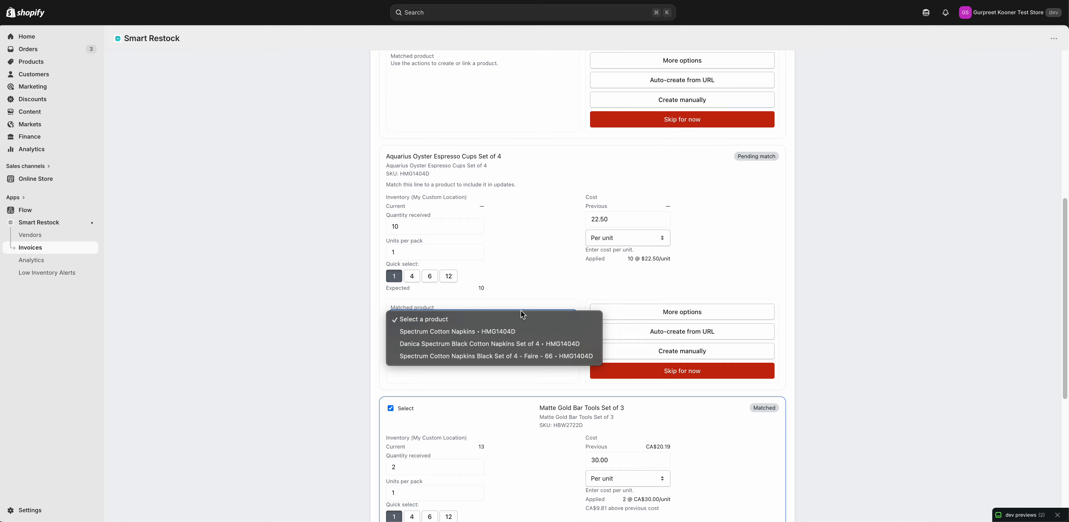
{"action": "left_click", "coordinate": [524, 293]}
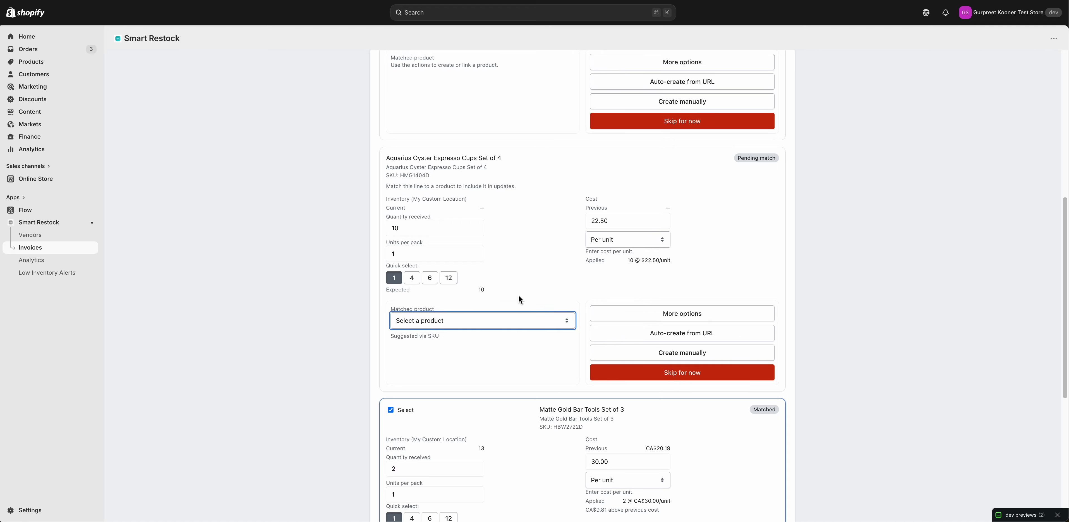
Examine the current inventory and its location on the Matte Gold Bar Tools Set of 3 line
{"action": "scroll", "coordinate": [520, 299], "scroll_direction": "up", "scroll_amount": 1}
{"action": "scroll", "coordinate": [519, 298], "scroll_direction": "up", "scroll_amount": 5}
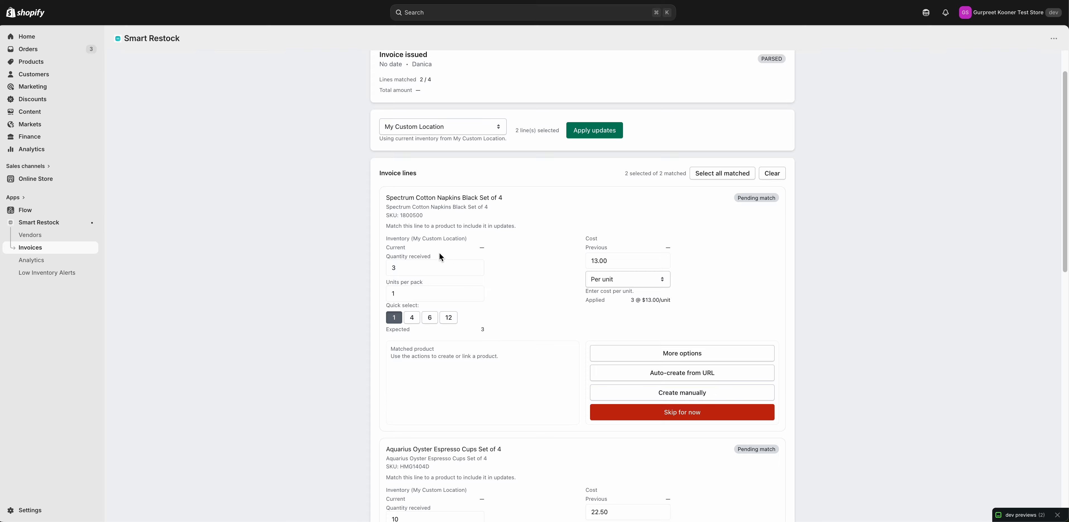
{"action": "scroll", "coordinate": [481, 255], "scroll_direction": "down", "scroll_amount": 10}
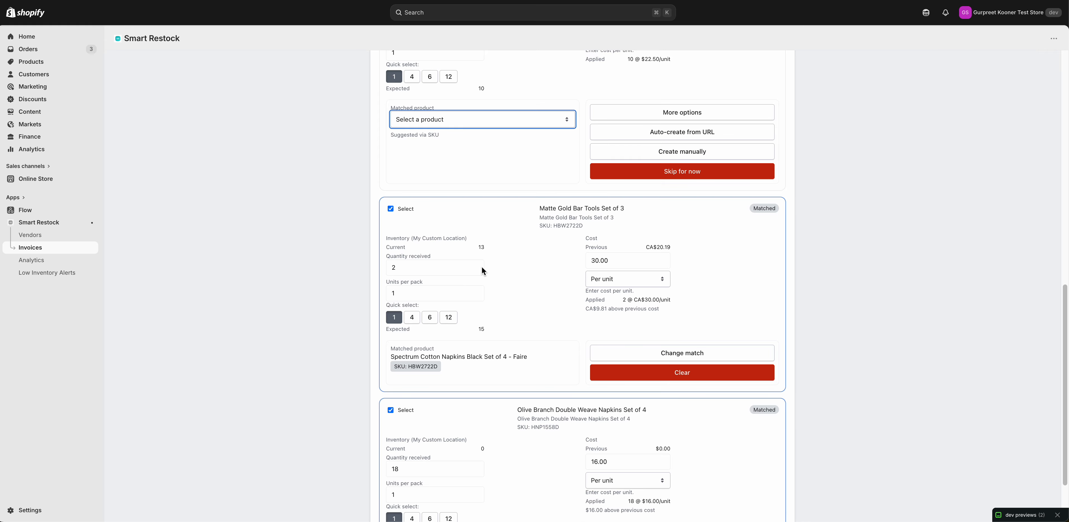
{"action": "left_click", "coordinate": [480, 246]}
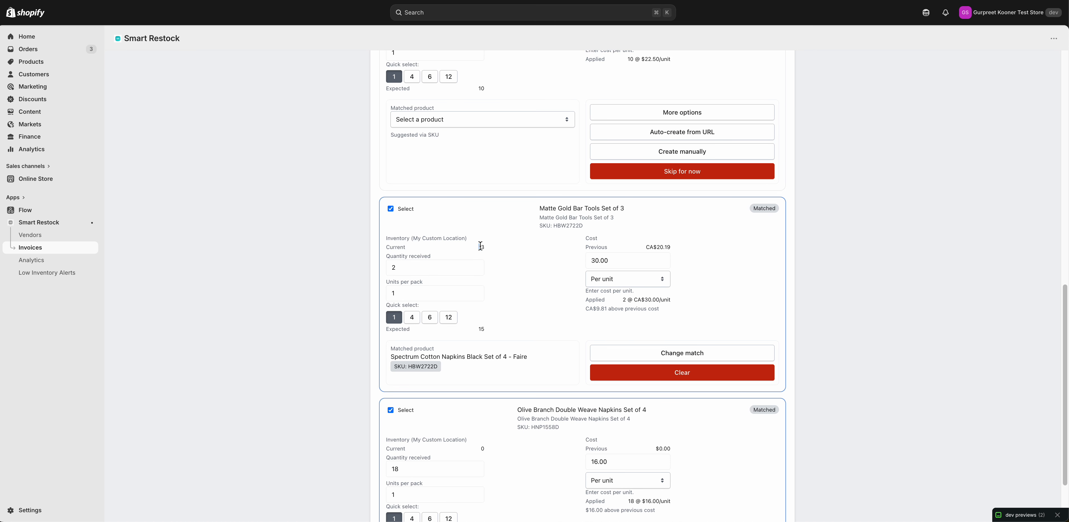
{"action": "triple_click", "coordinate": [456, 240]}
Switch the invoice's inventory location to Shop location and check the current stock on the Matte Gold Bar Tools line
{"action": "scroll", "coordinate": [473, 232], "scroll_direction": "up", "scroll_amount": 10}
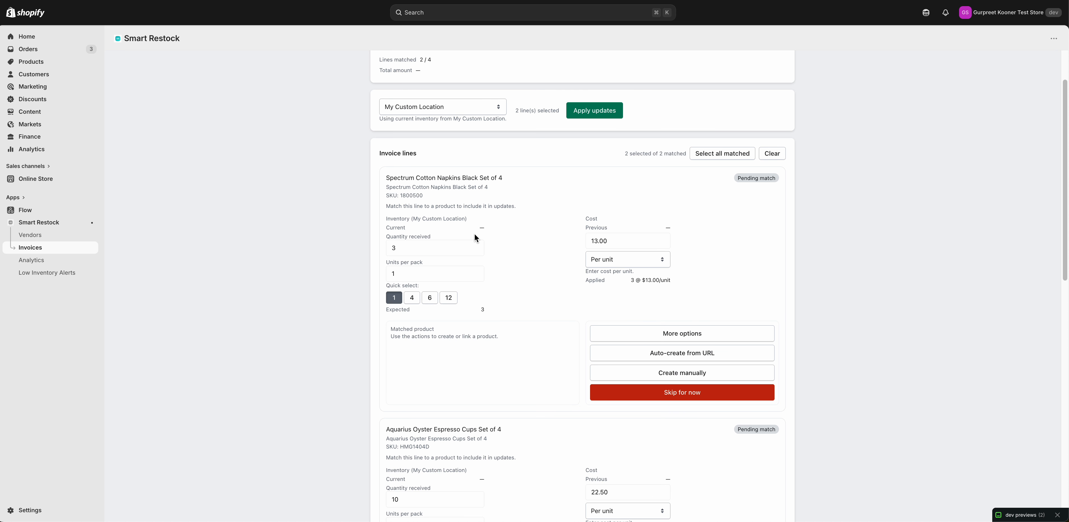
{"action": "left_click", "coordinate": [465, 110]}
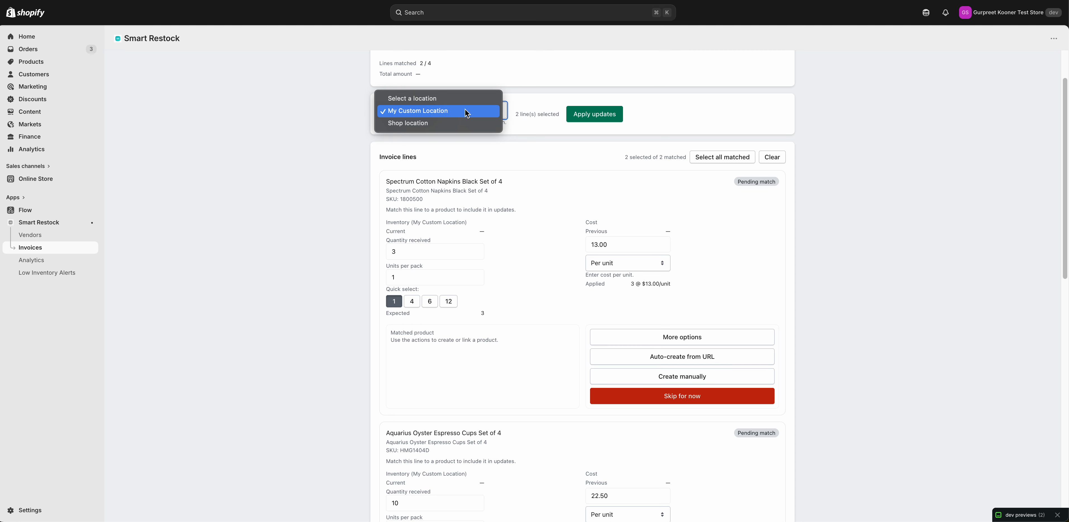
{"action": "left_click", "coordinate": [440, 122]}
{"action": "scroll", "coordinate": [486, 241], "scroll_direction": "down", "scroll_amount": 5}
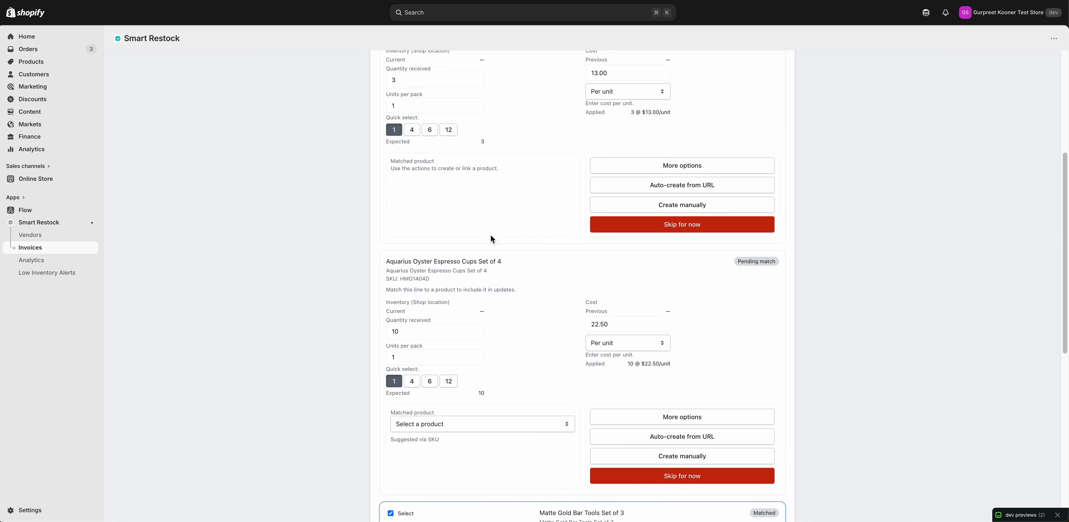
{"action": "scroll", "coordinate": [500, 277], "scroll_direction": "down", "scroll_amount": 4}
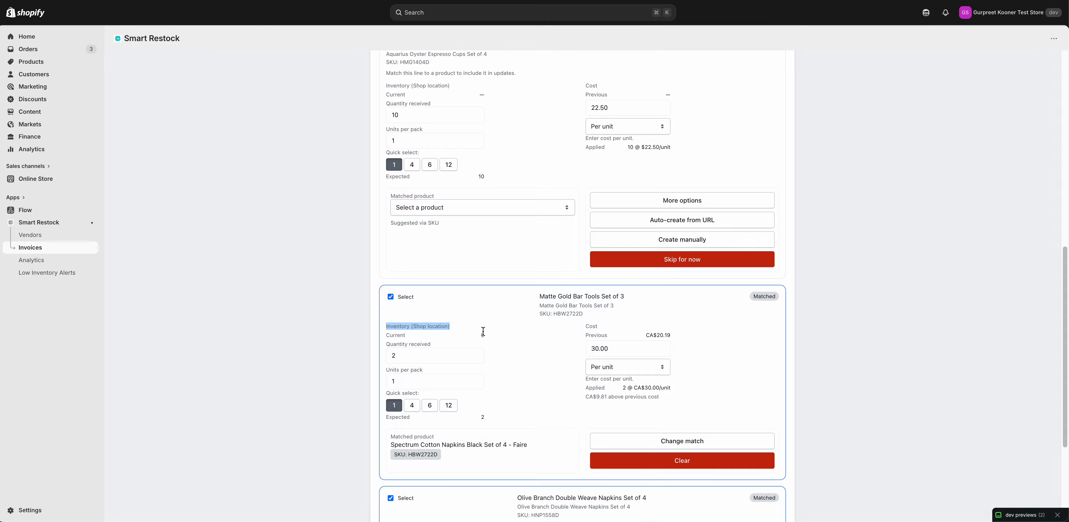
{"action": "left_click_drag", "start_coordinate": [485, 335], "coordinate": [478, 335]}
Set the invoice's inventory location back to My Custom Location
{"action": "scroll", "coordinate": [497, 330], "scroll_direction": "up", "scroll_amount": 9}
{"action": "left_click", "coordinate": [450, 127]}
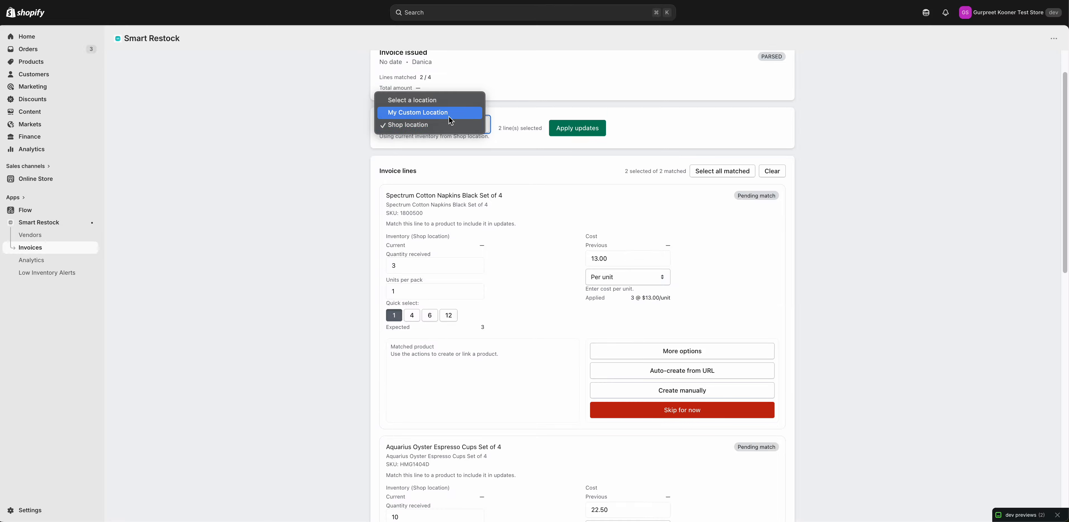
{"action": "left_click", "coordinate": [449, 117]}
Examine the received quantity, units per pack and matched product on the Matte Gold Bar Tools Set of 3 line
{"action": "scroll", "coordinate": [394, 214], "scroll_direction": "down", "scroll_amount": 7}
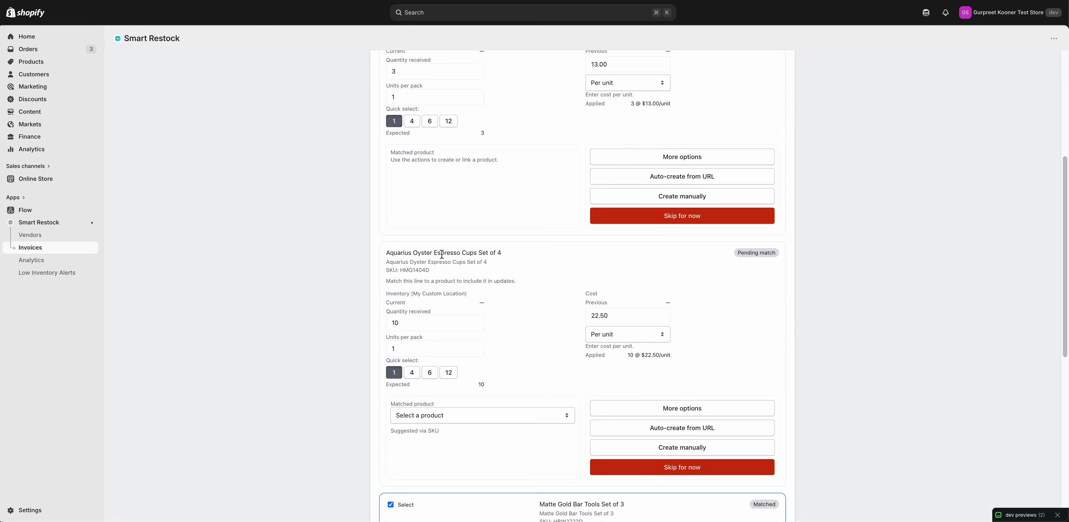
{"action": "scroll", "coordinate": [473, 274], "scroll_direction": "down", "scroll_amount": 4}
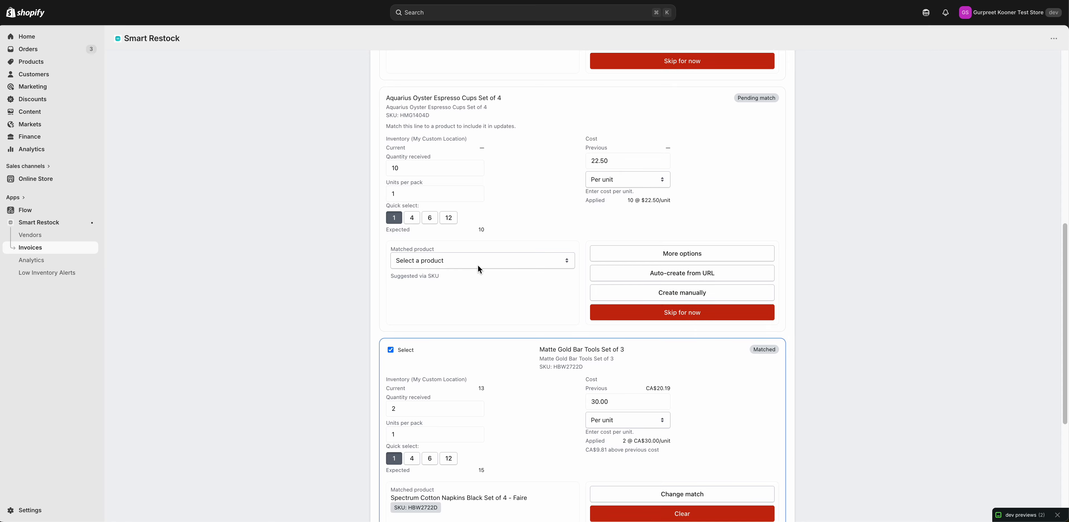
{"action": "scroll", "coordinate": [478, 270], "scroll_direction": "down", "scroll_amount": 1}
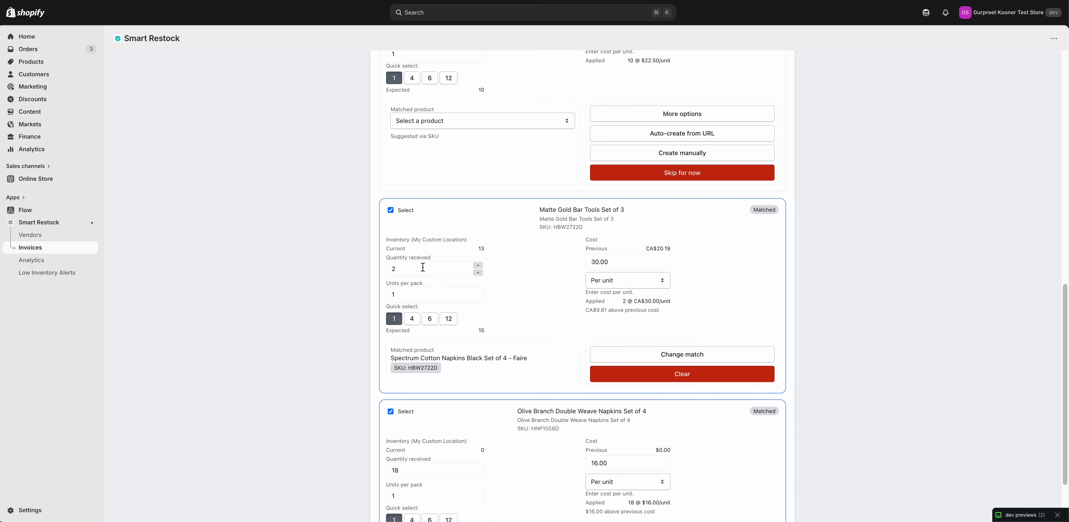
{"action": "left_click", "coordinate": [404, 269]}
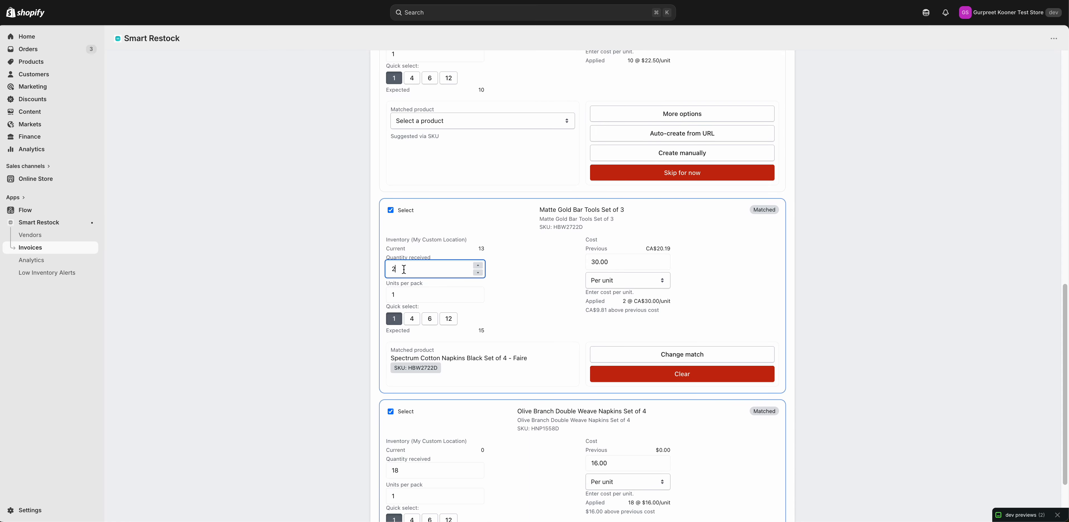
{"action": "left_click", "coordinate": [409, 293]}
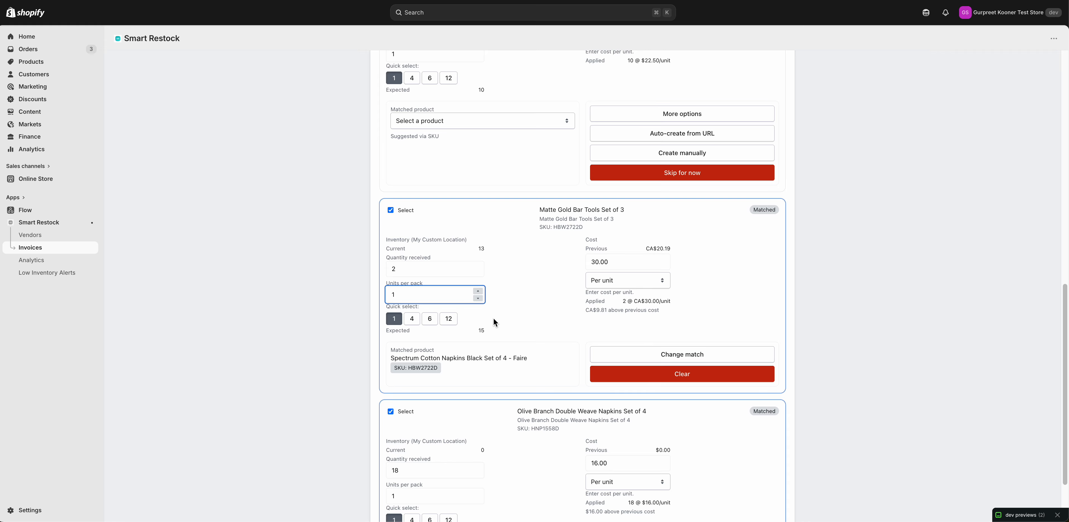
{"action": "left_click", "coordinate": [512, 319]}
{"action": "triple_click", "coordinate": [464, 354]}
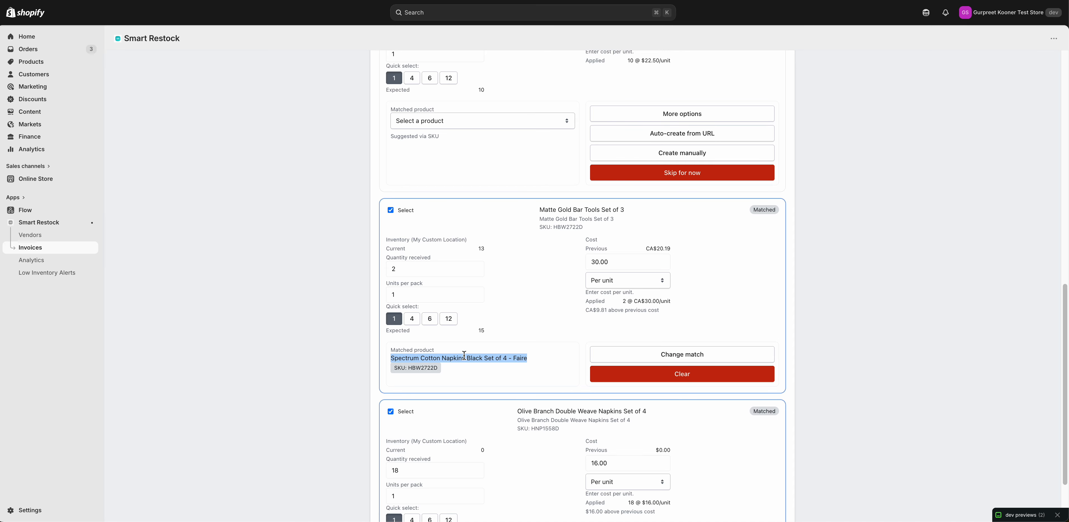
Compare 1 and 4 units per pack on the Matte Gold Bar Tools Set of 3 line, leaving it at 4 with a line-total cost
{"action": "double_click", "coordinate": [493, 355]}
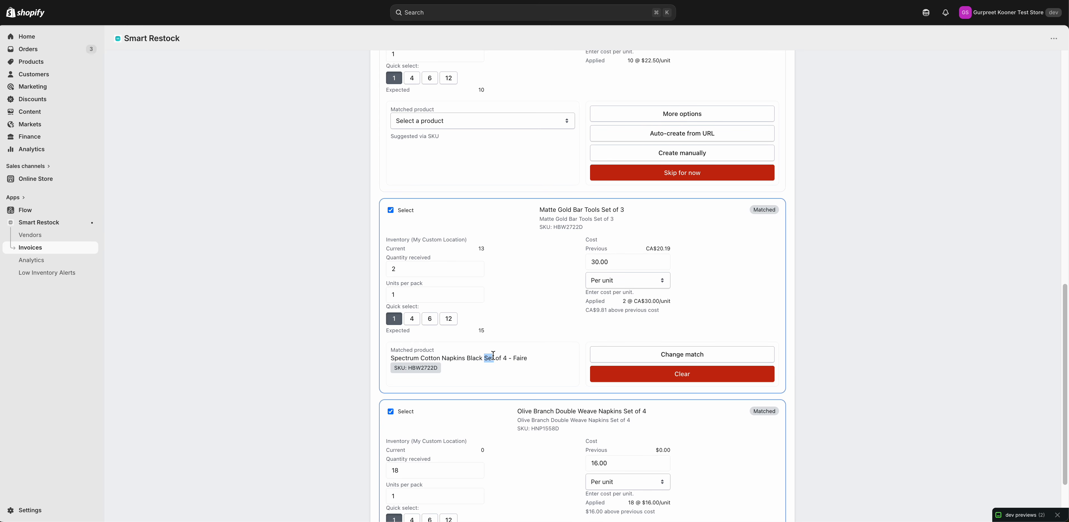
{"action": "left_click", "coordinate": [412, 319]}
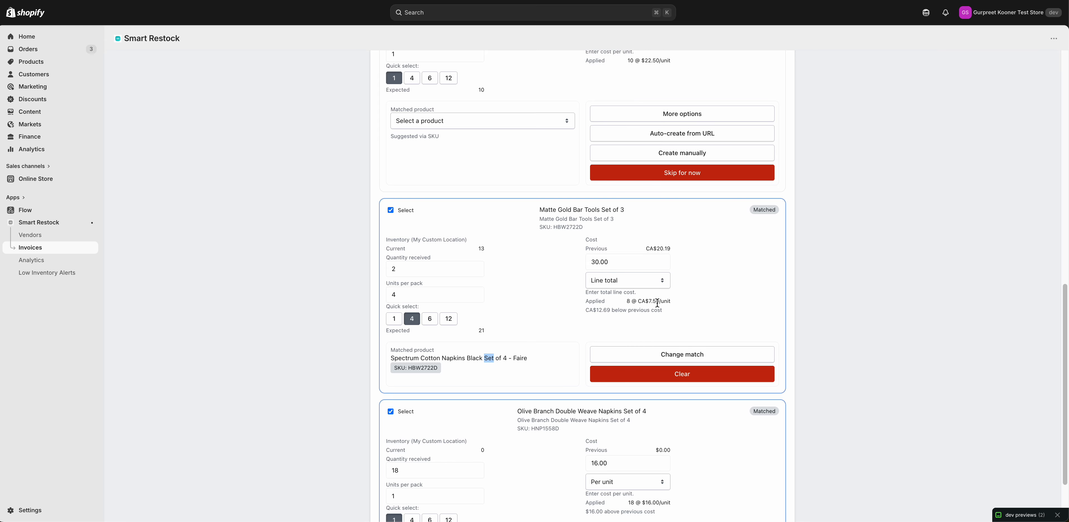
{"action": "left_click", "coordinate": [391, 321]}
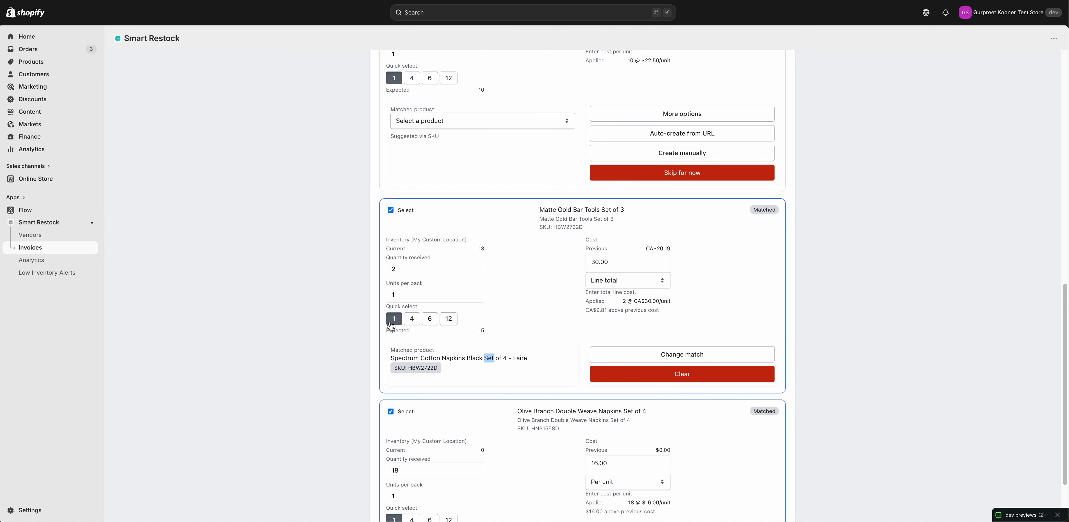
{"action": "left_click", "coordinate": [412, 322]}
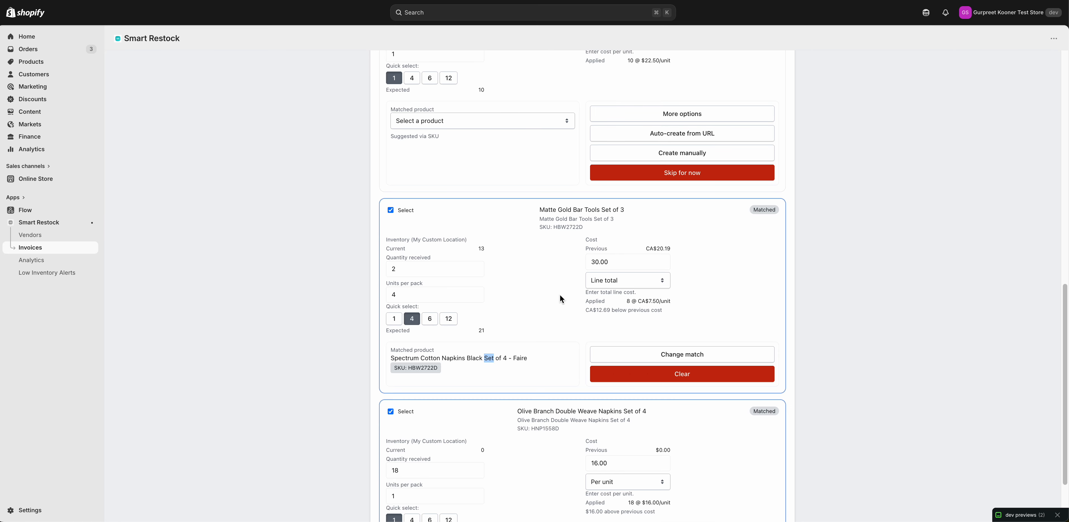
Set a custom value of 5 units per pack on the Matte Gold Bar Tools Set of 3 line
{"action": "scroll", "coordinate": [560, 298], "scroll_direction": "down", "scroll_amount": 2}
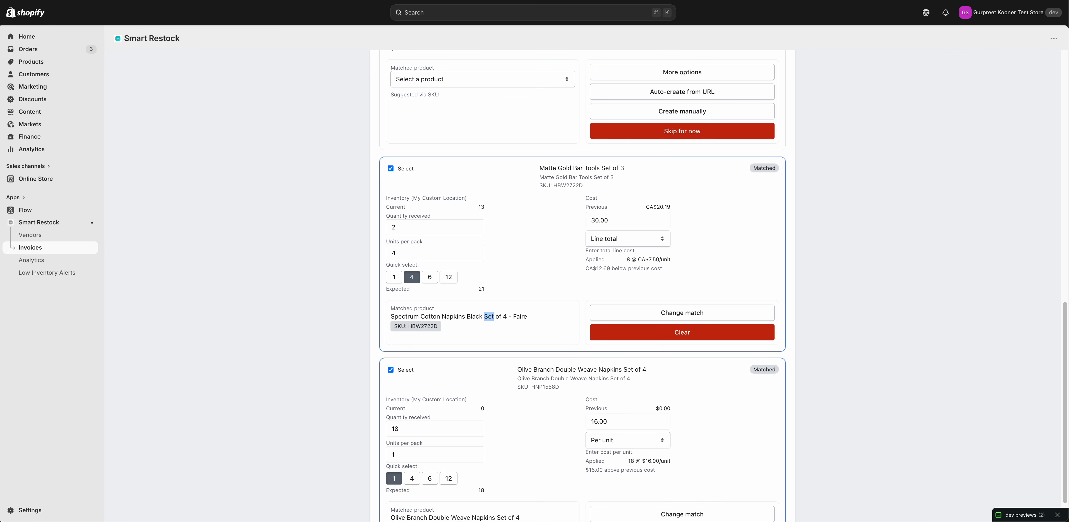
{"action": "scroll", "coordinate": [429, 492], "scroll_direction": "down", "scroll_amount": 2}
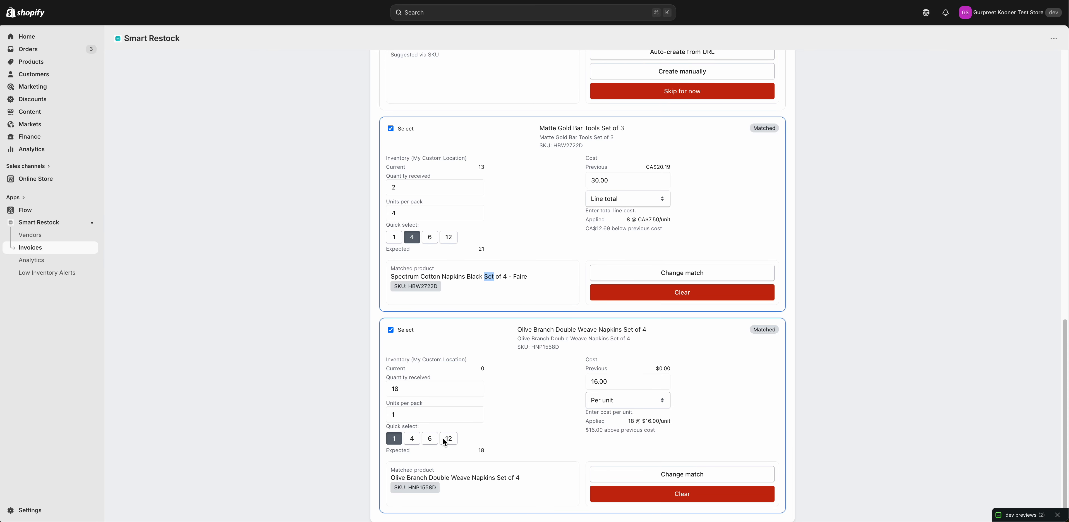
{"action": "scroll", "coordinate": [438, 374], "scroll_direction": "up", "scroll_amount": 1}
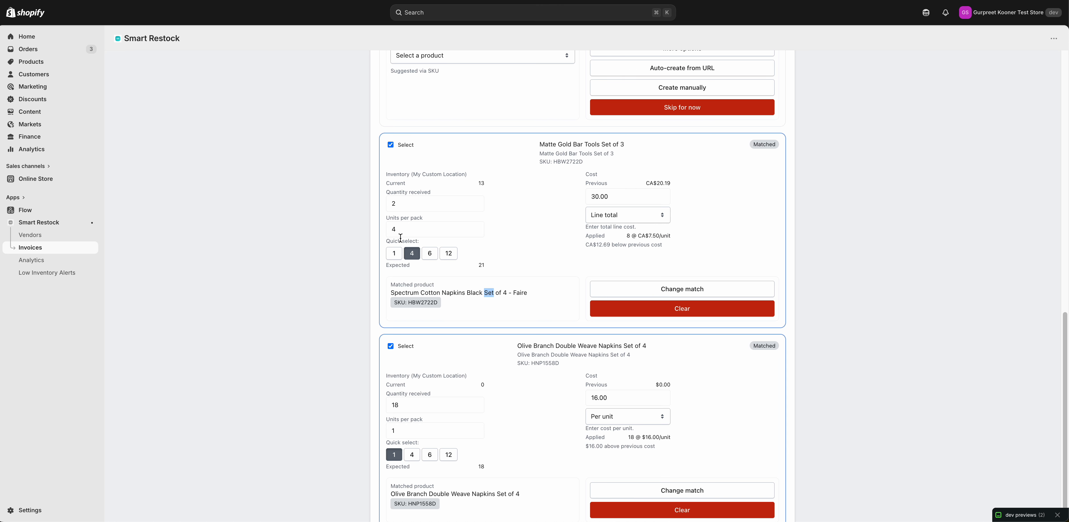
{"action": "left_click_drag", "start_coordinate": [400, 229], "coordinate": [387, 229]}
{"action": "type", "text": "5"}
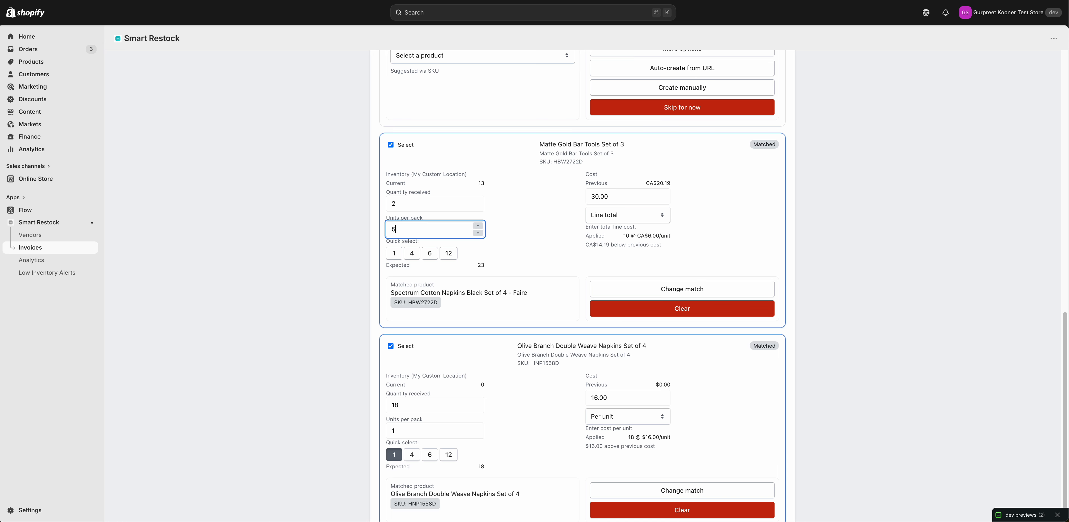
{"action": "left_click", "coordinate": [493, 252]}
Go back through the invoice lines to review the pending Aquarius Oyster Espresso Cups and Spectrum Cotton Napkins Black lines
{"action": "scroll", "coordinate": [441, 223], "scroll_direction": "up", "scroll_amount": 3}
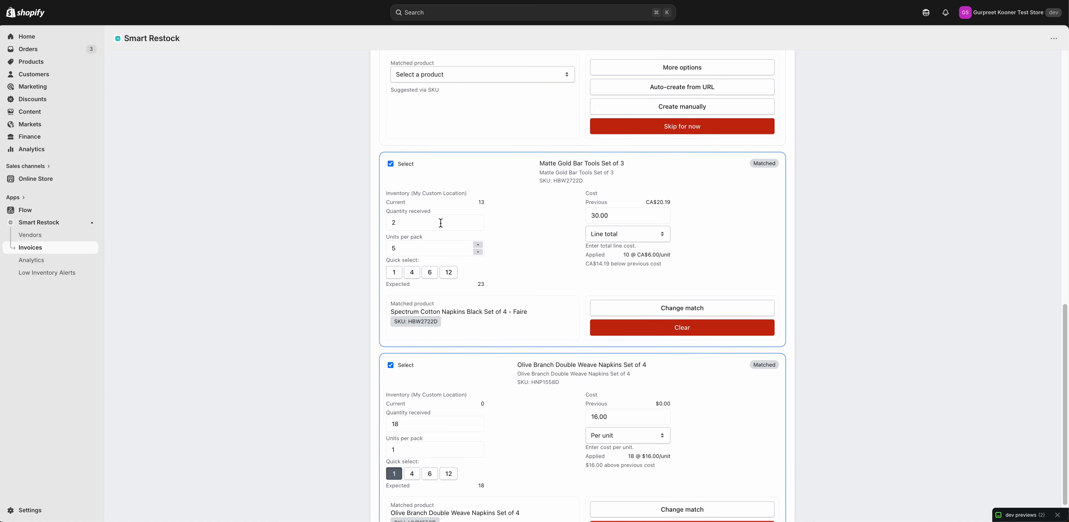
{"action": "scroll", "coordinate": [441, 223], "scroll_direction": "up", "scroll_amount": 3}
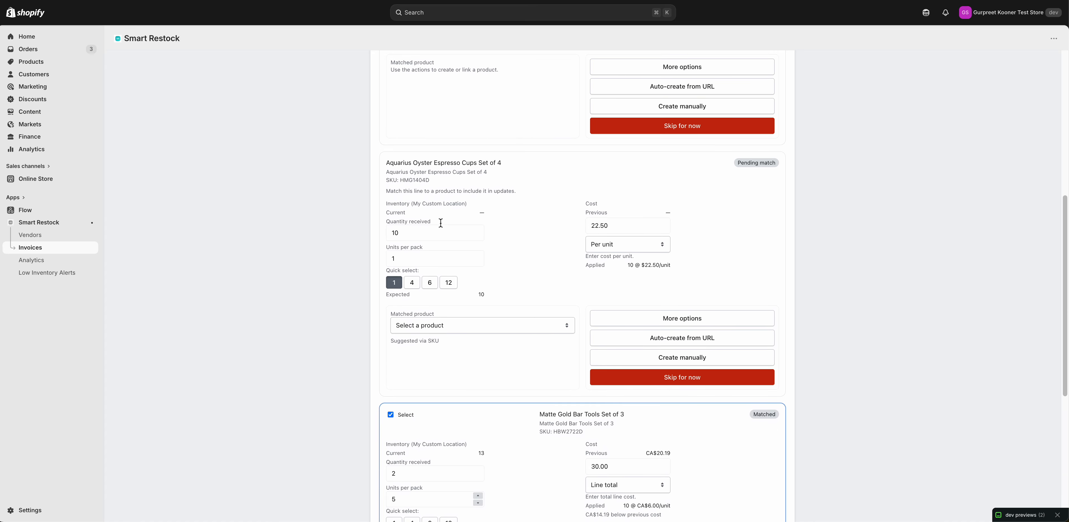
{"action": "scroll", "coordinate": [441, 222], "scroll_direction": "up", "scroll_amount": 6}
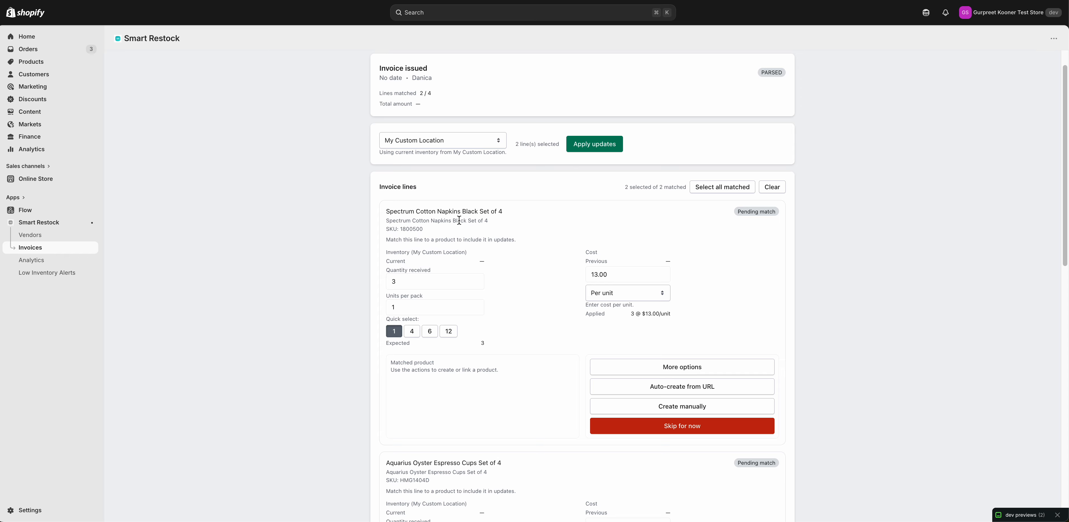
{"action": "scroll", "coordinate": [459, 218], "scroll_direction": "up", "scroll_amount": 1}
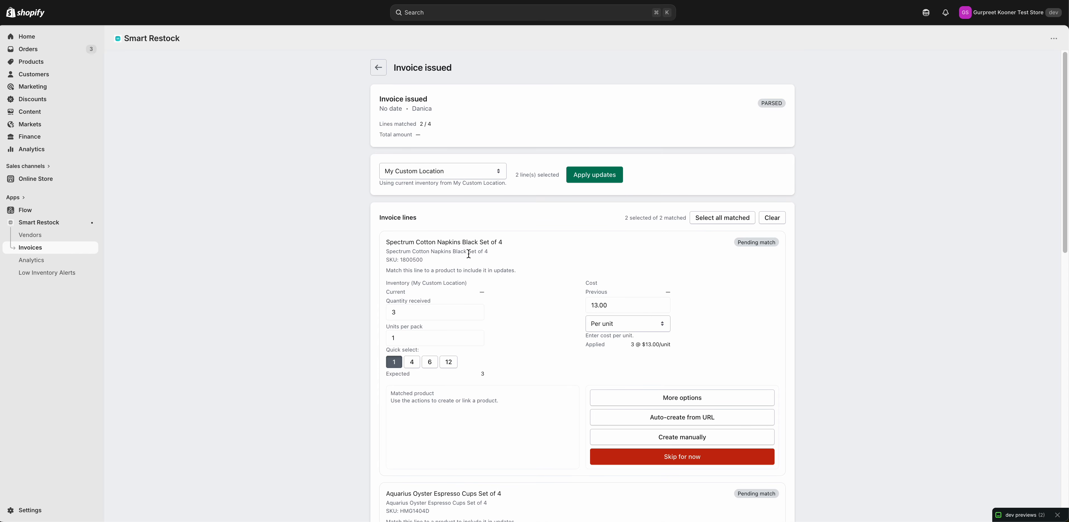